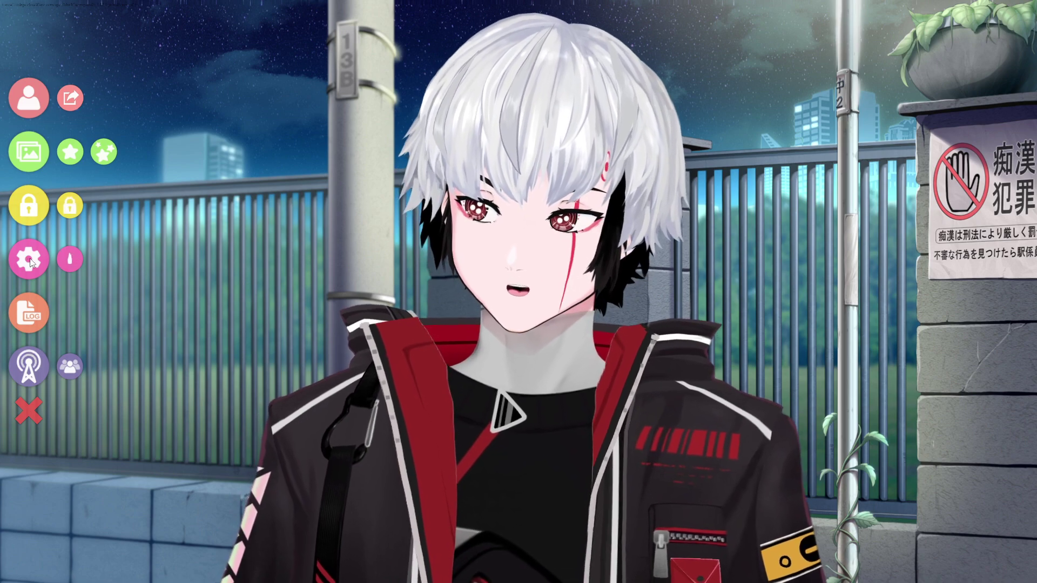
# Open the settings from the left column to reach the model's Hotkey Settings
pyautogui.click(29, 259)
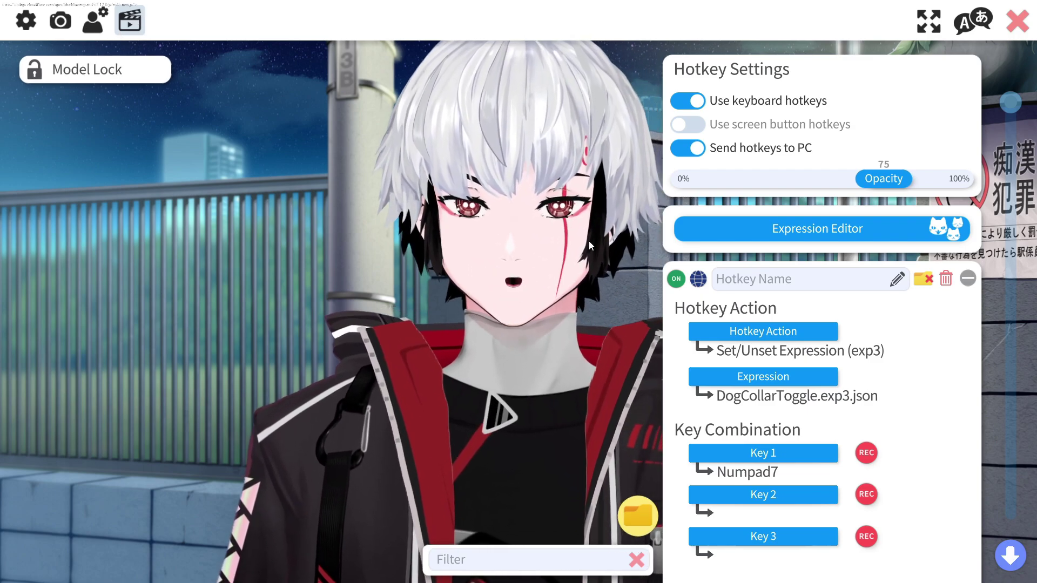
pyautogui.moveTo(1013, 108); pyautogui.dragTo(1019, 278)
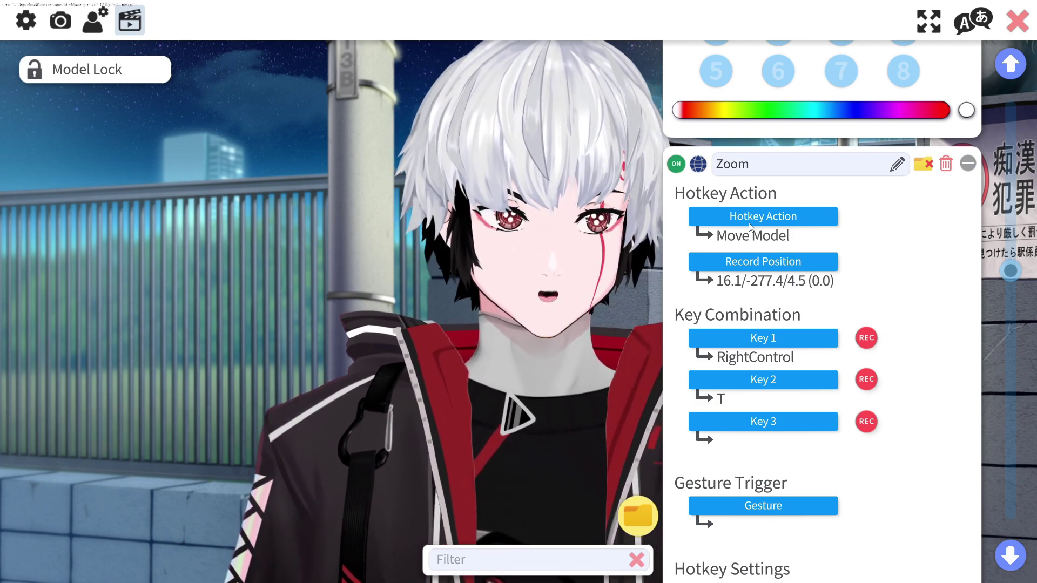
pyautogui.moveTo(1011, 274); pyautogui.dragTo(1015, 553)
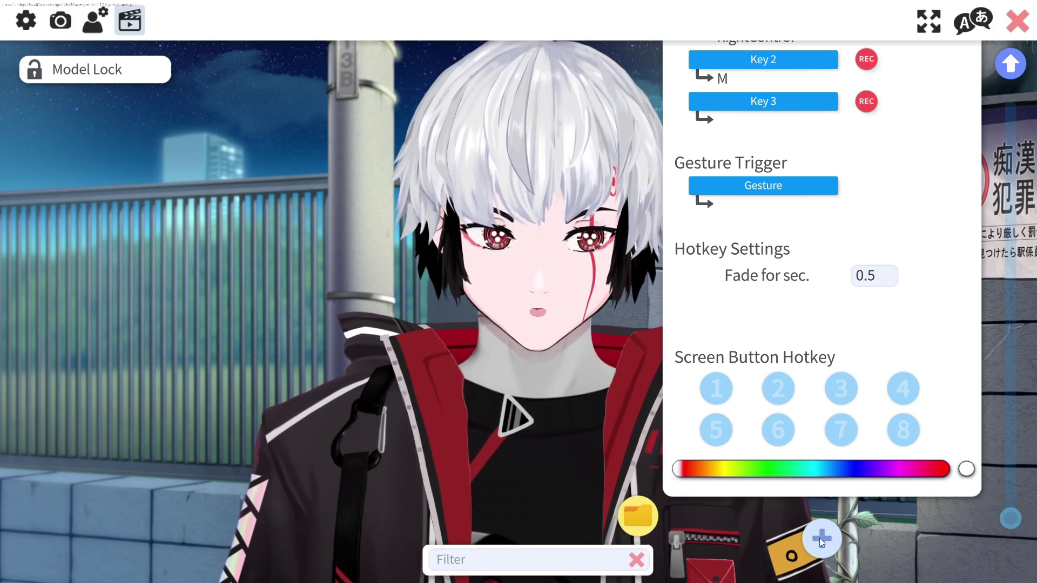
# Create a new hotkey entry and select Move Model as its action
pyautogui.click(820, 539)
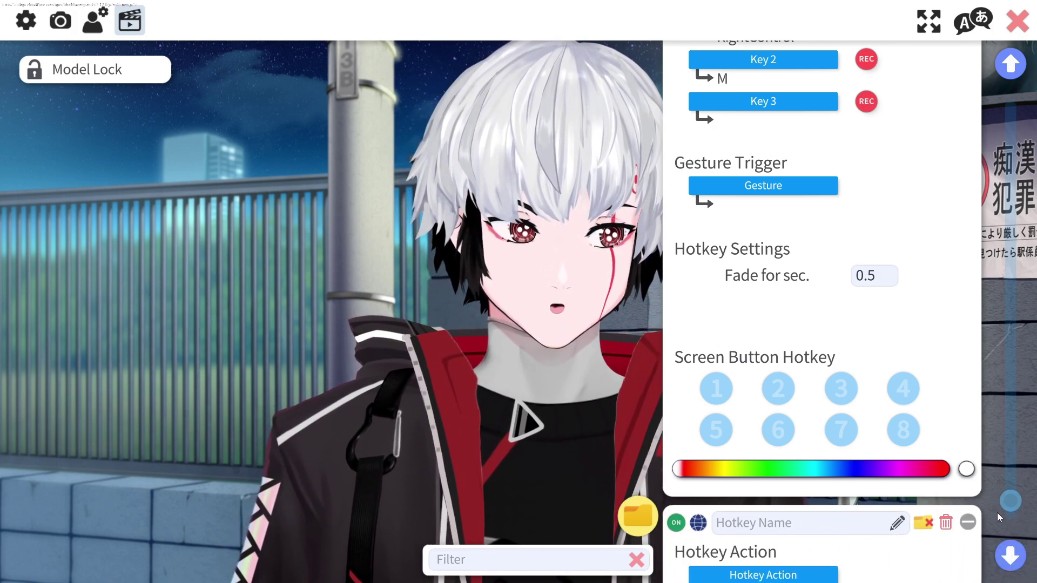
pyautogui.scroll(-2, 996, 513)
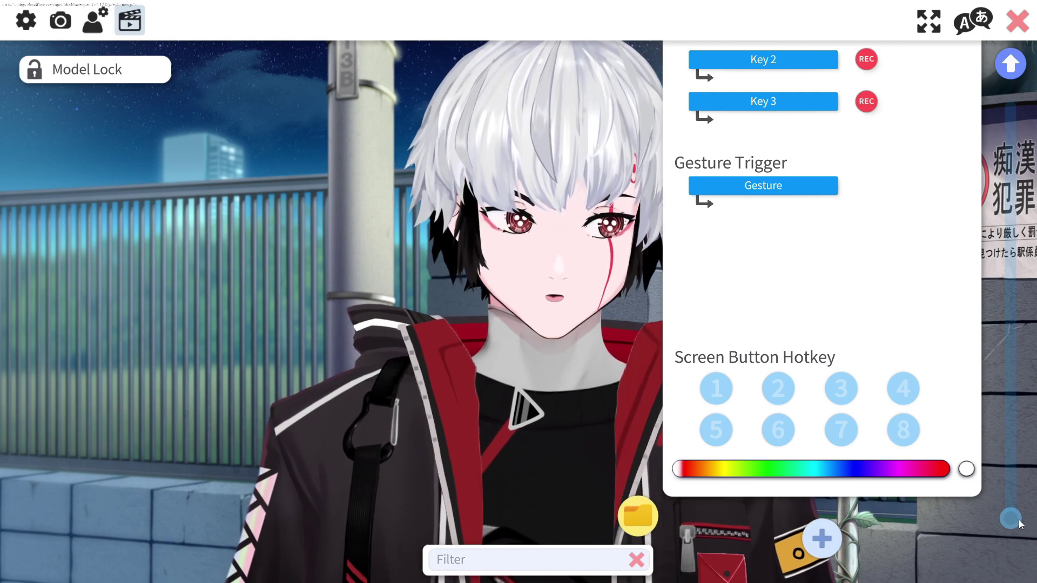
pyautogui.scroll(-5, 1009, 486)
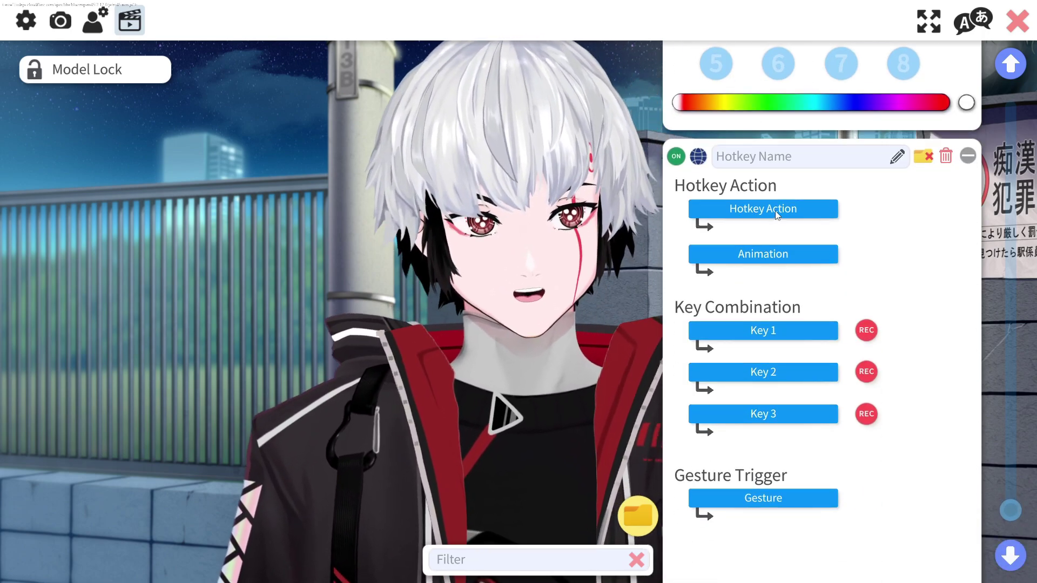
pyautogui.click(776, 211)
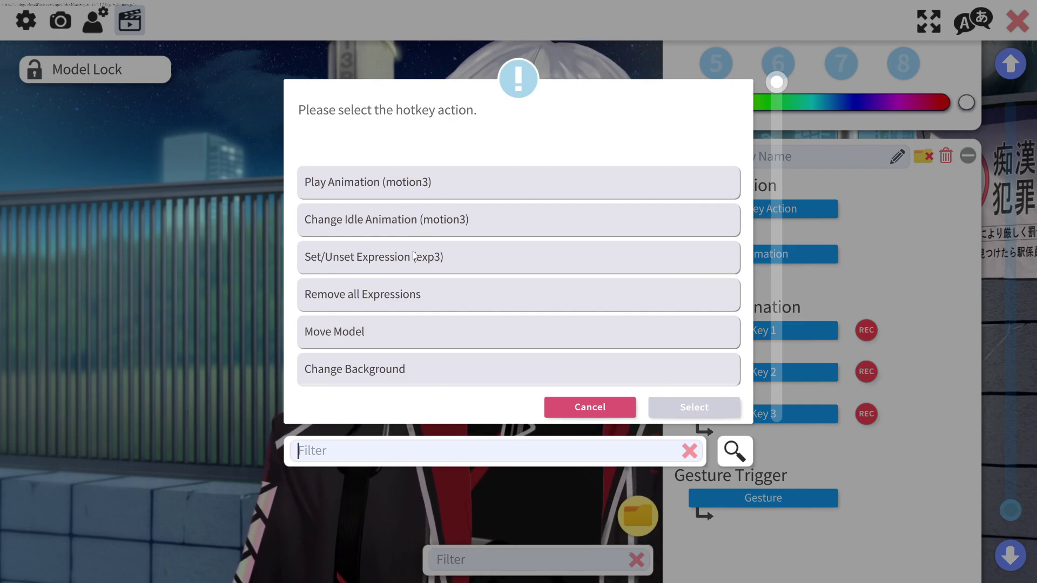
pyautogui.scroll(-1, 407, 277)
pyautogui.scroll(-1, 410, 271)
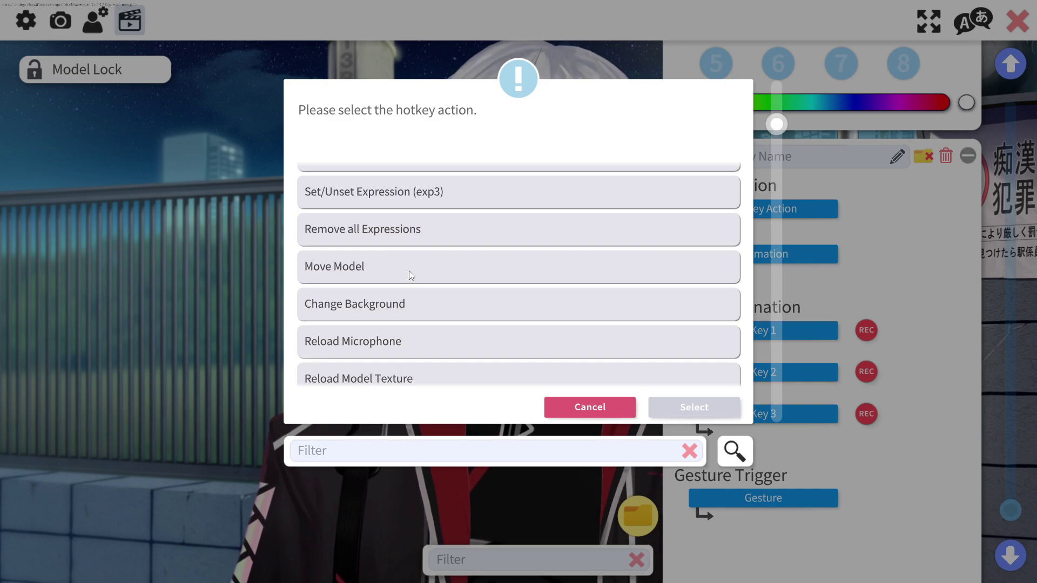
pyautogui.scroll(-2, 409, 272)
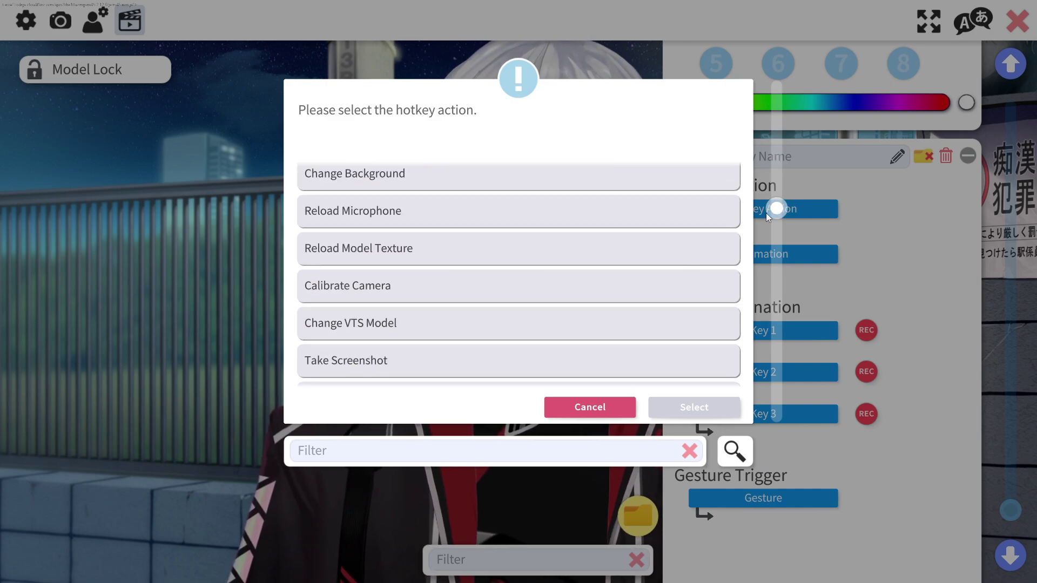
pyautogui.moveTo(774, 209); pyautogui.dragTo(770, 80)
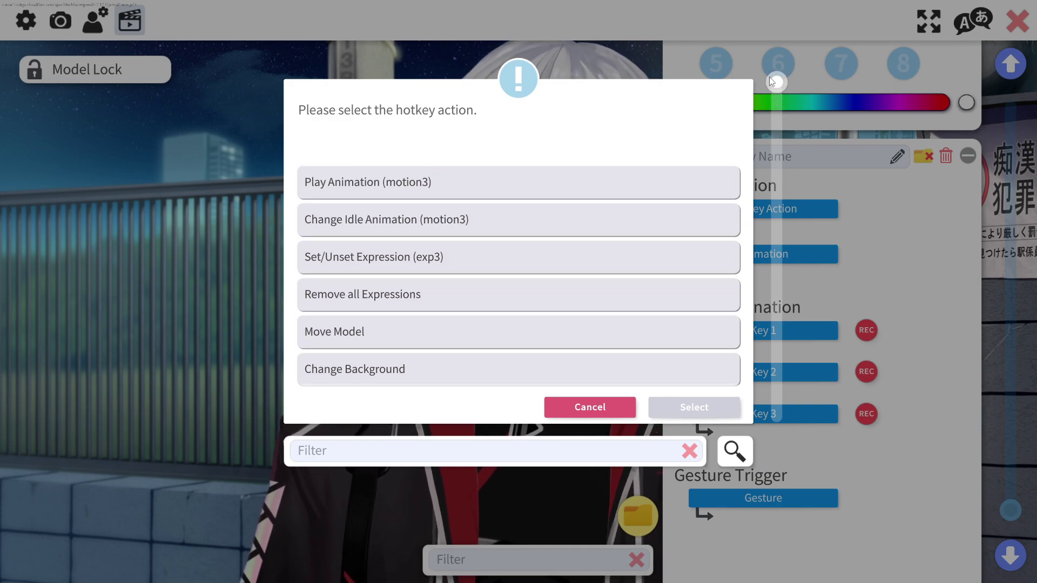
pyautogui.click(390, 330)
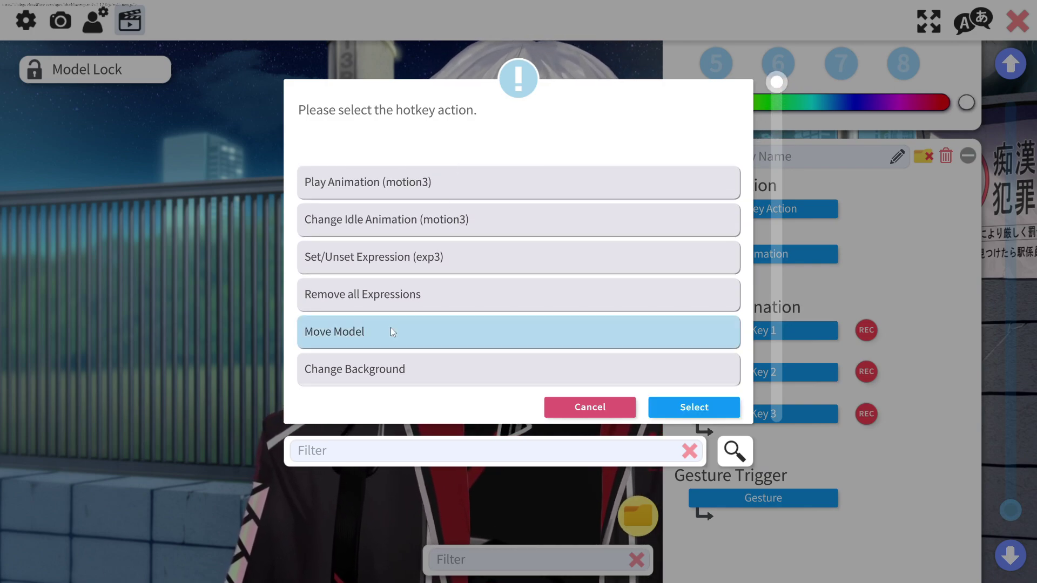
pyautogui.click(683, 414)
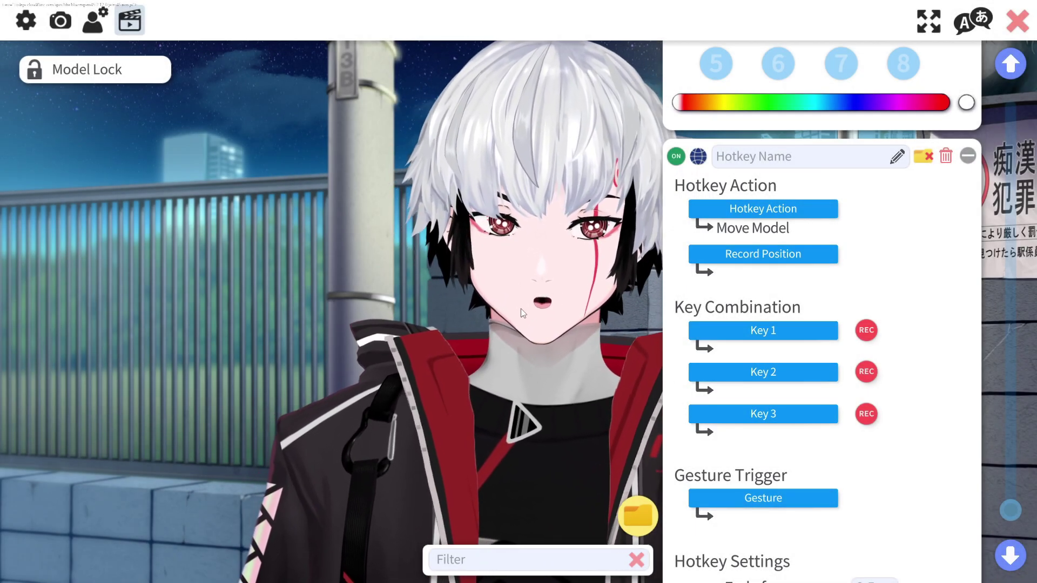
# Drag the avatar to the left and record position -84.2/-88.2/1.6 for the hotkey
pyautogui.moveTo(533, 342); pyautogui.dragTo(79, 237)
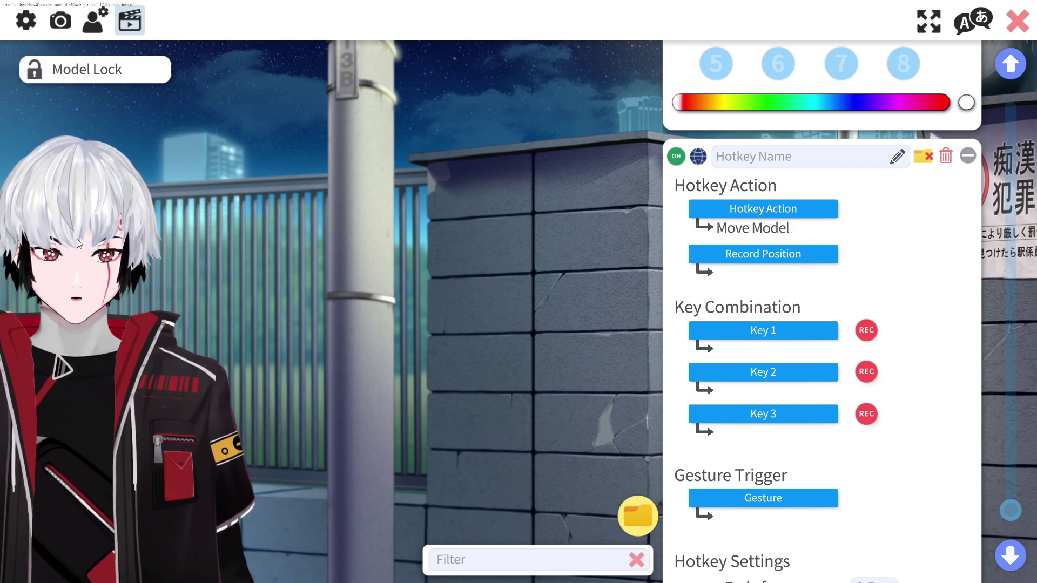
pyautogui.click(771, 254)
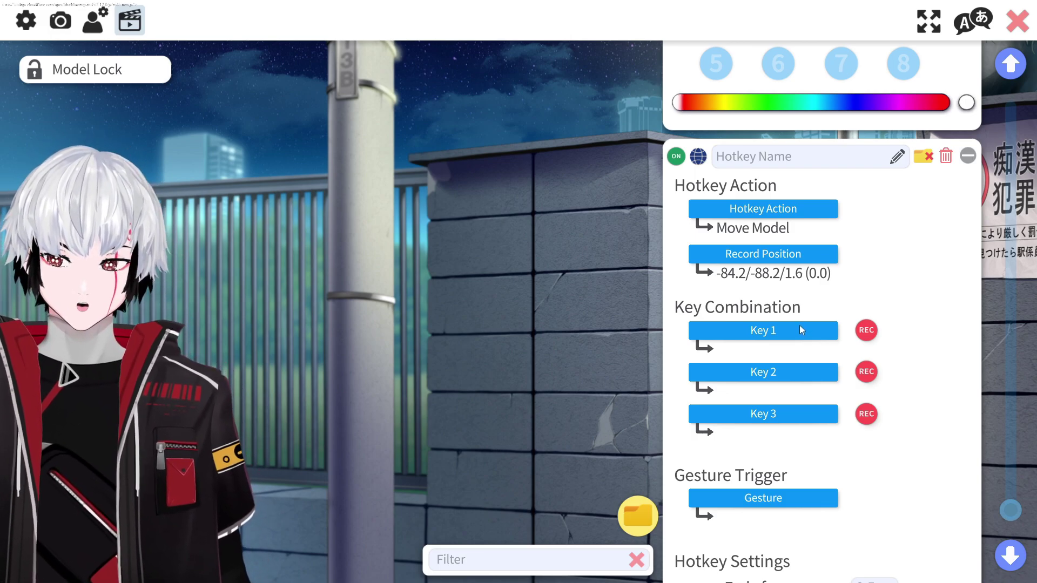
# Record RightControl as Key 1 and L as Key 2 for the Move Model hotkey
pyautogui.click(773, 332)
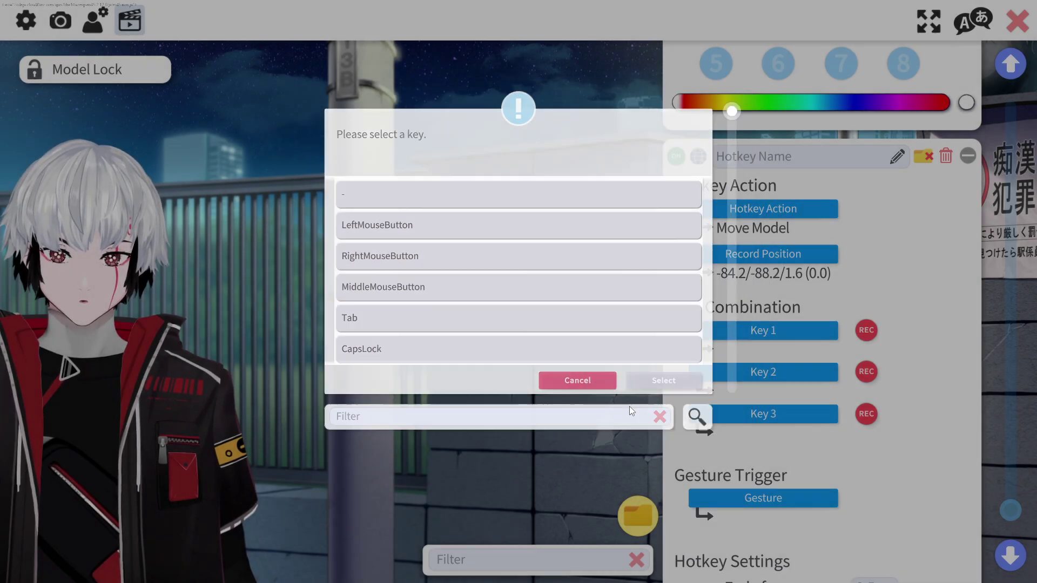
pyautogui.click(629, 406)
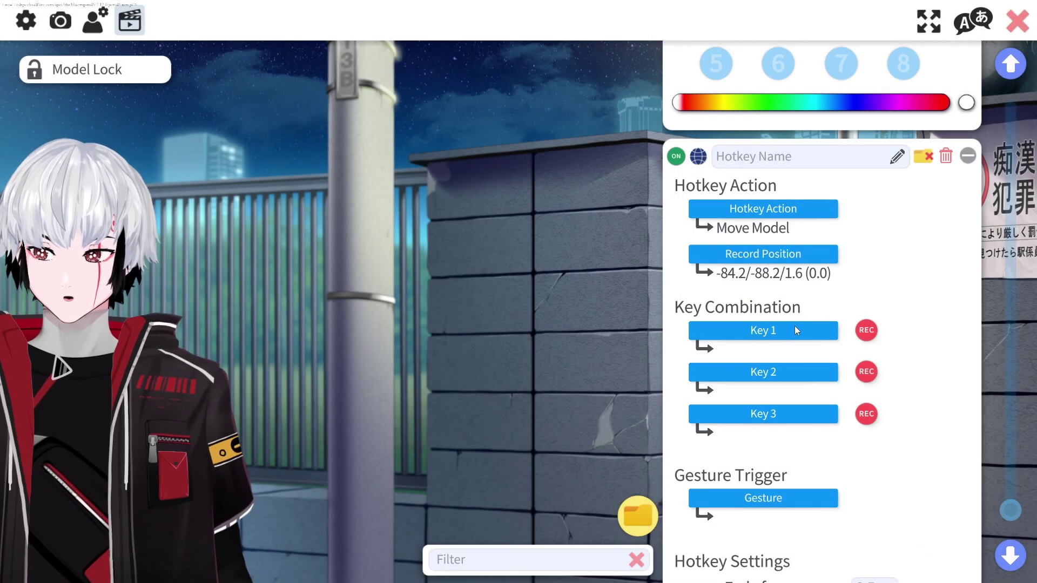
pyautogui.click(865, 331)
pyautogui.press('Control_R')
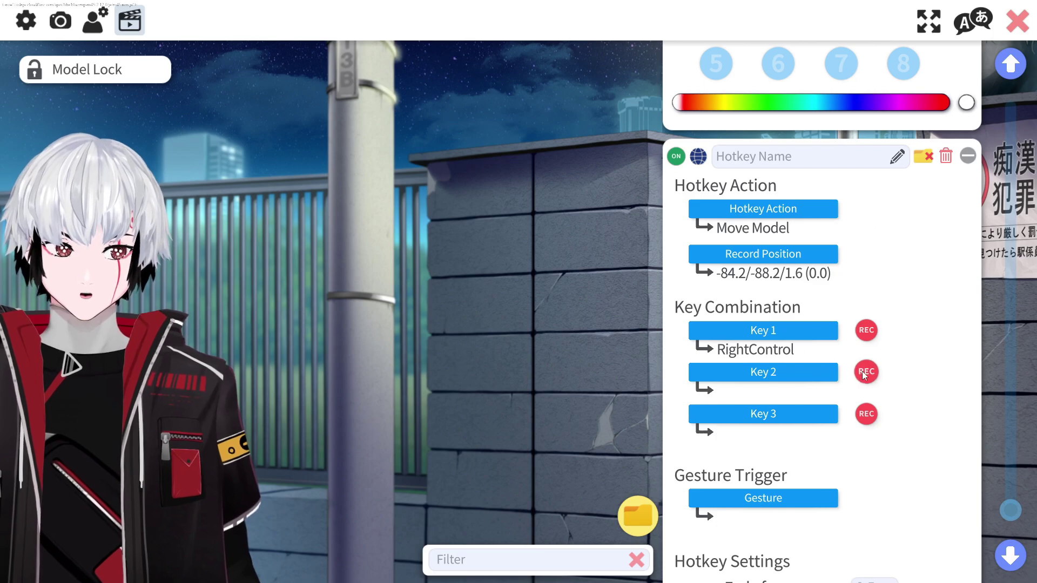
pyautogui.click(864, 374)
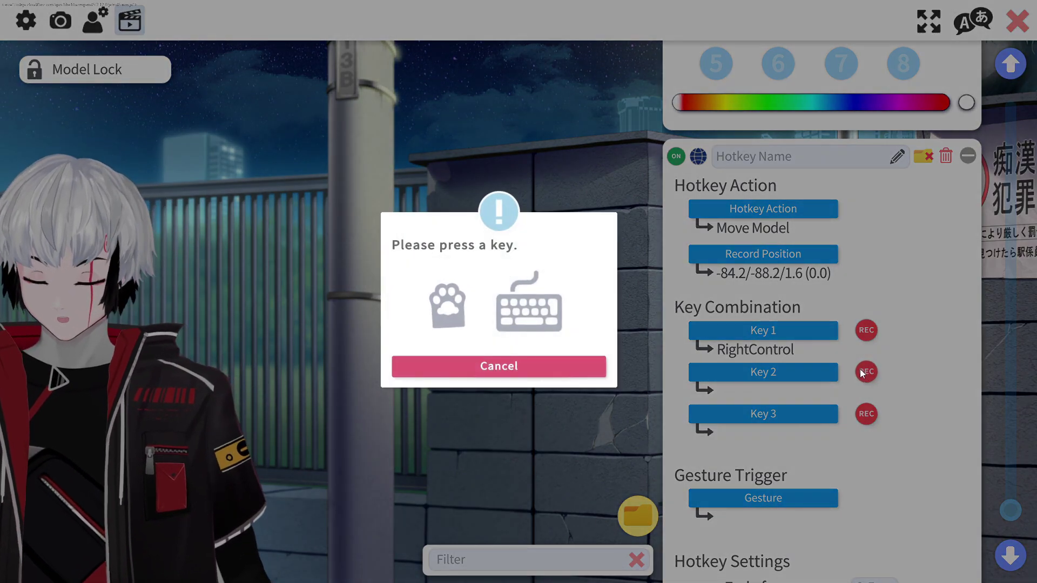
pyautogui.press('l')
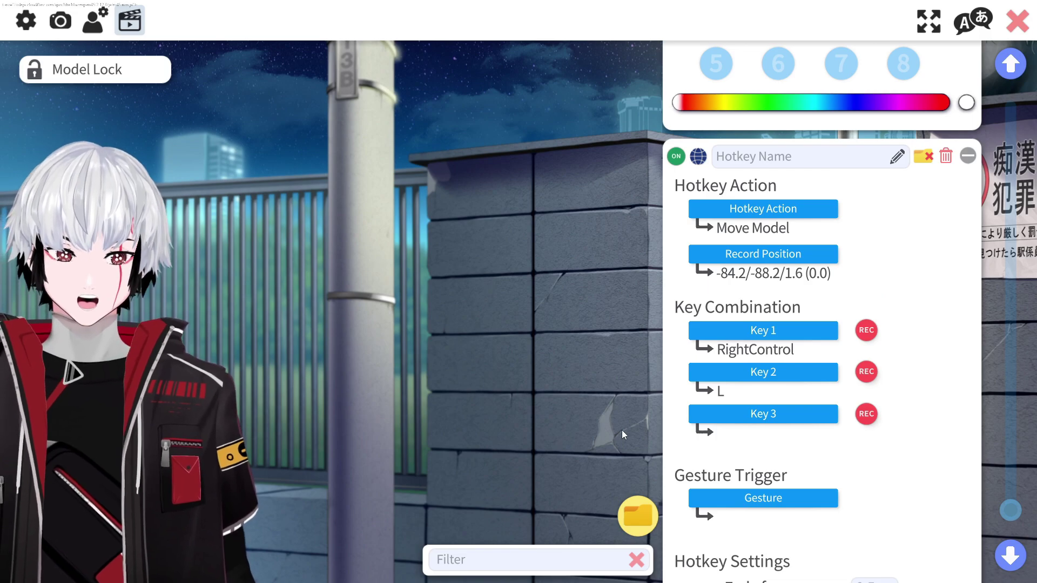
pyautogui.moveTo(1017, 514)
pyautogui.mouseDown()
pyautogui.moveTo(1014, 525)
pyautogui.moveTo(1012, 513)
pyautogui.mouseUp()
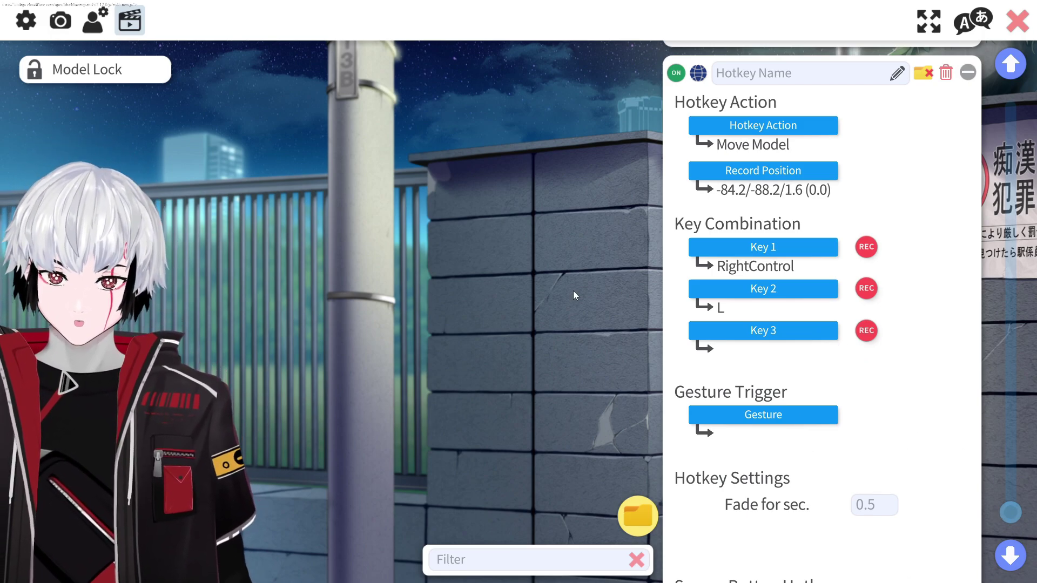
# Test the Move Model hotkey twice with Ctrl+L, then close the hotkey settings
pyautogui.hotkey('ctrl', 'l')
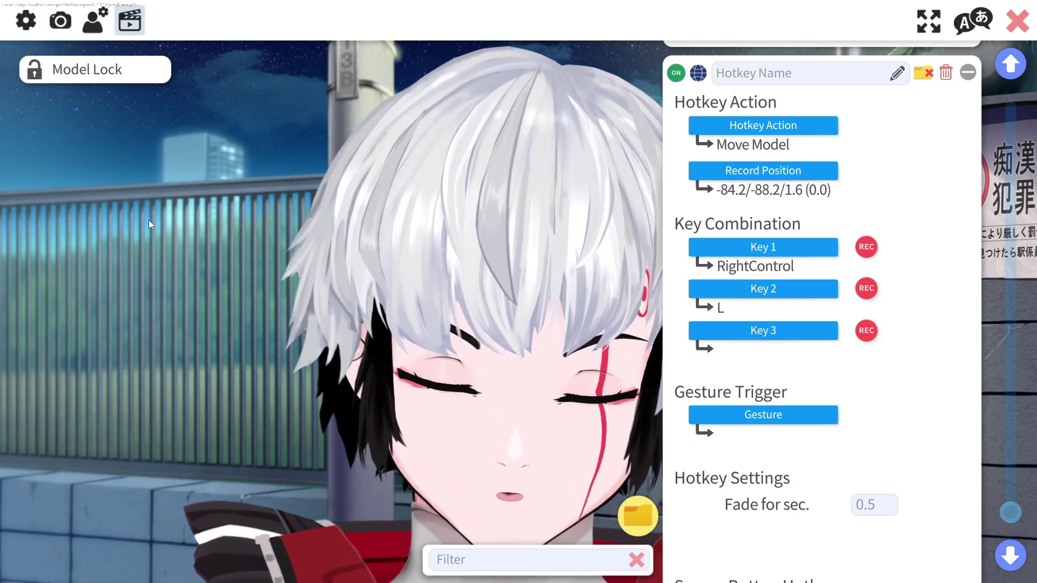
pyautogui.hotkey('ctrl', 'l')
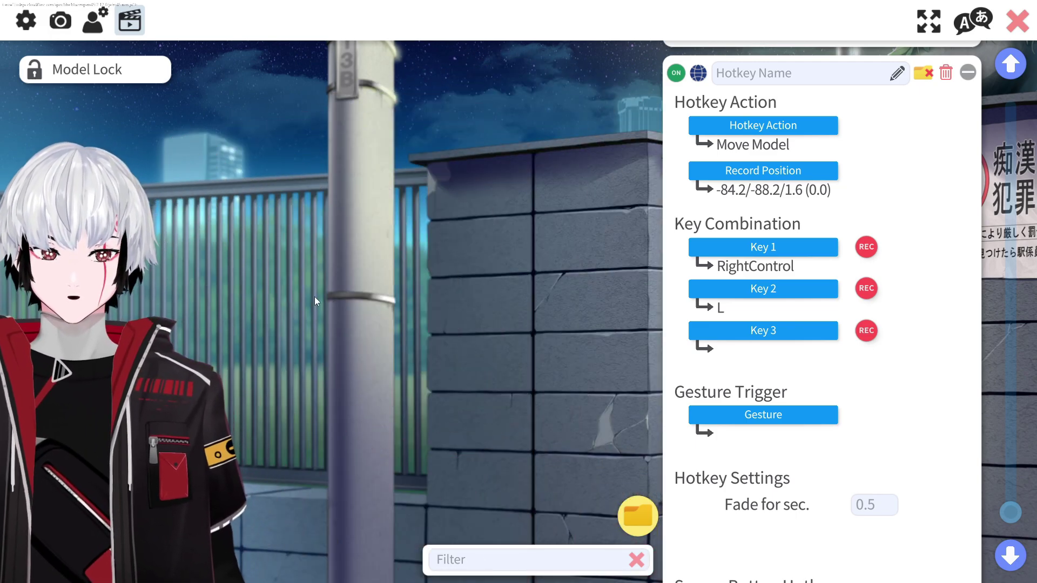
pyautogui.scroll(1, 1013, 516)
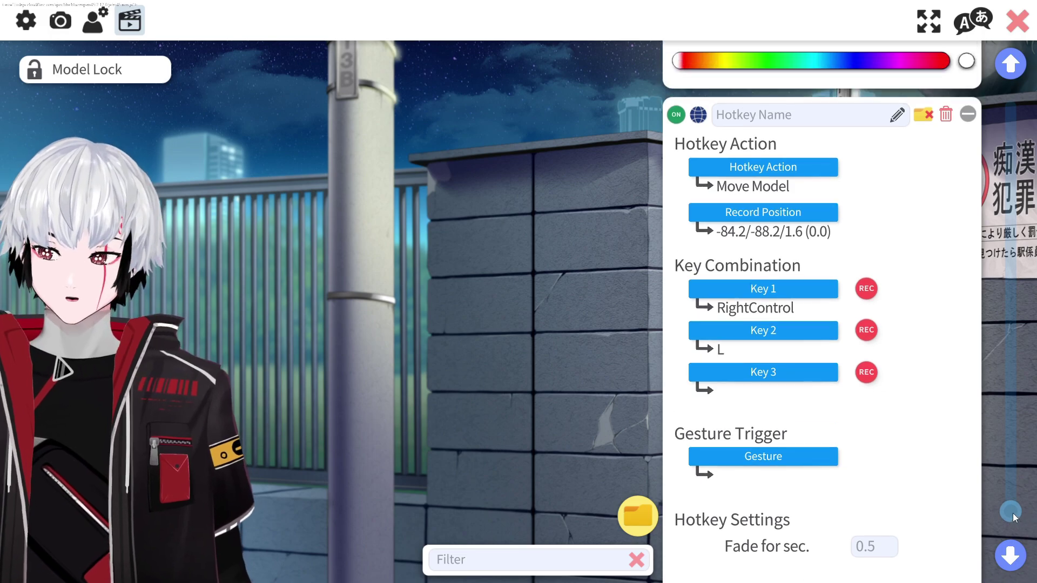
pyautogui.click(1017, 27)
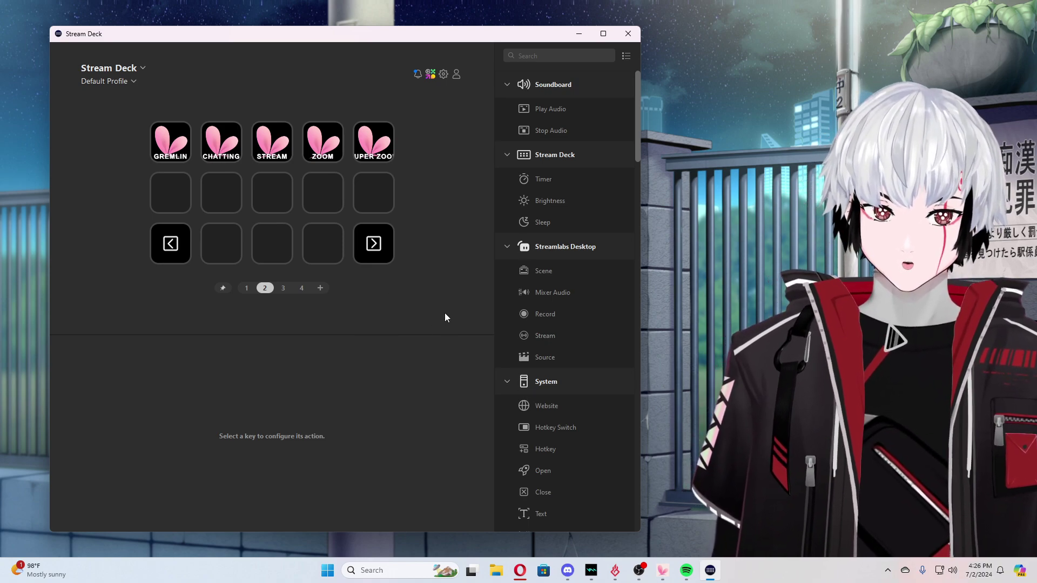
# Assign VTubeStudio Trigger Hotkey to an empty key, using PROTO FIT Final Render CUT54's Move Model hotkey
pyautogui.click(170, 193)
pyautogui.moveTo(635, 98); pyautogui.dragTo(620, 433)
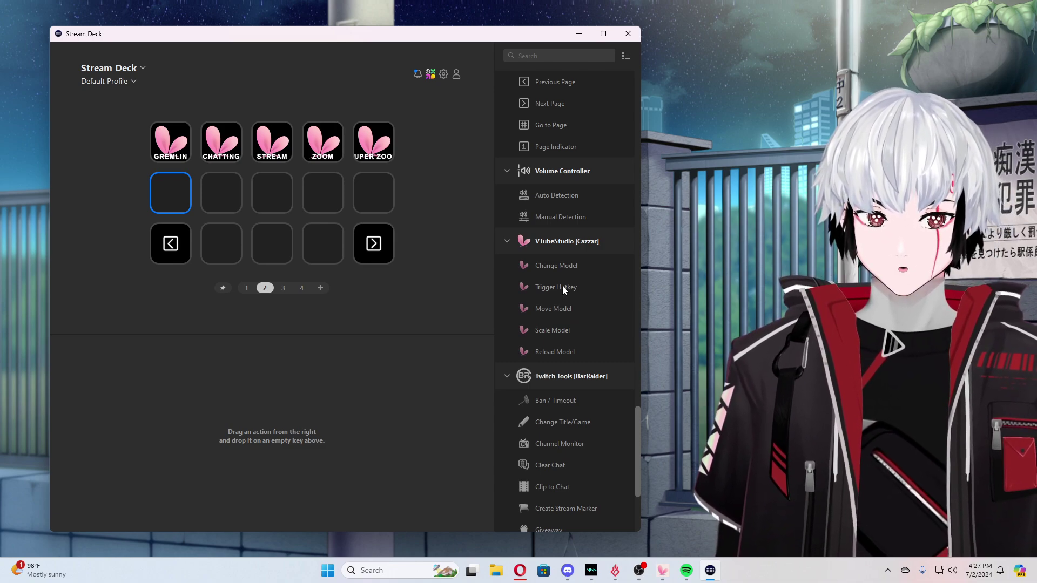
pyautogui.moveTo(562, 286); pyautogui.dragTo(166, 190)
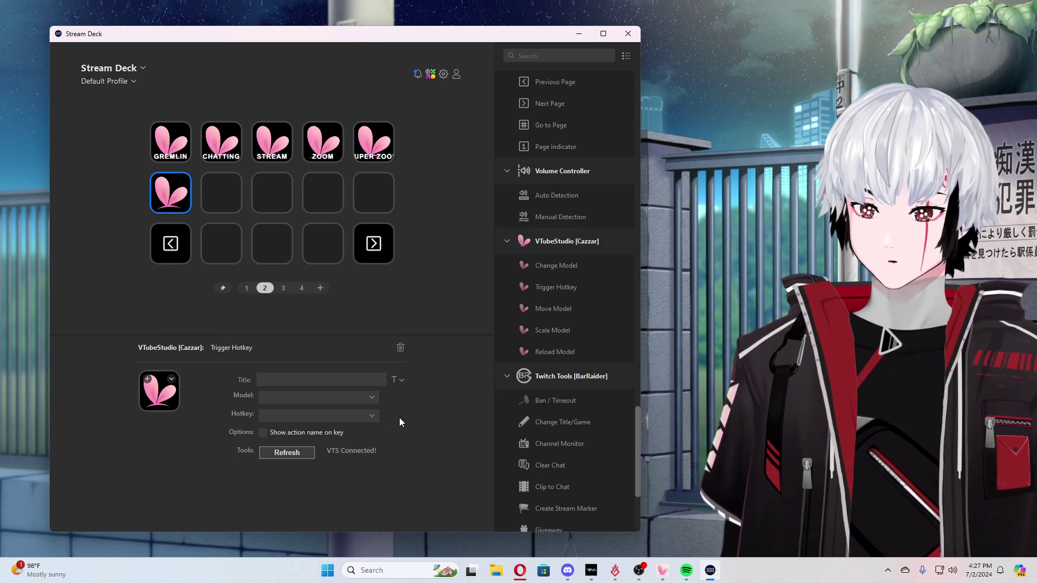
pyautogui.click(372, 398)
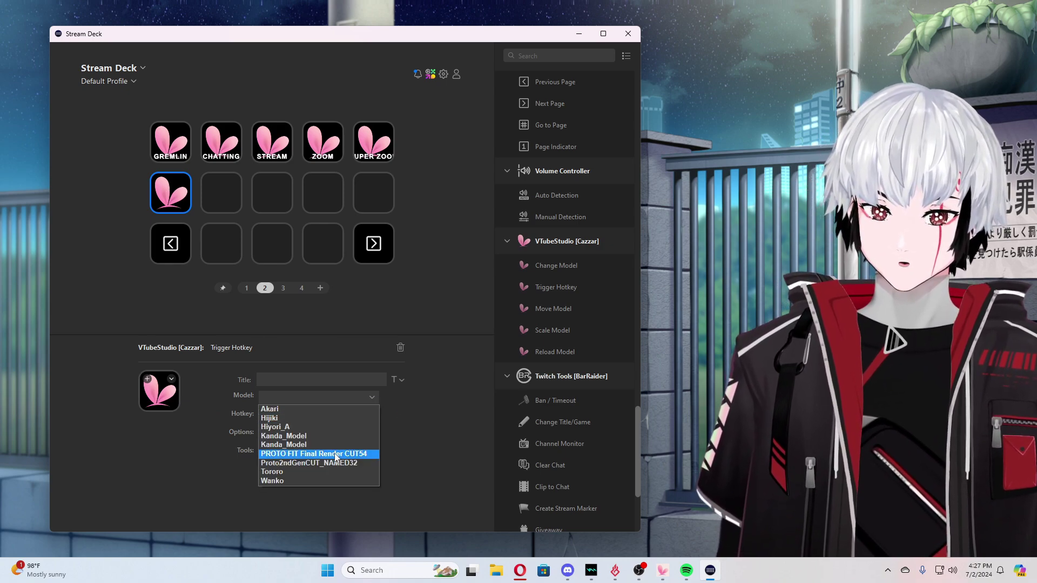
pyautogui.click(337, 455)
pyautogui.click(353, 415)
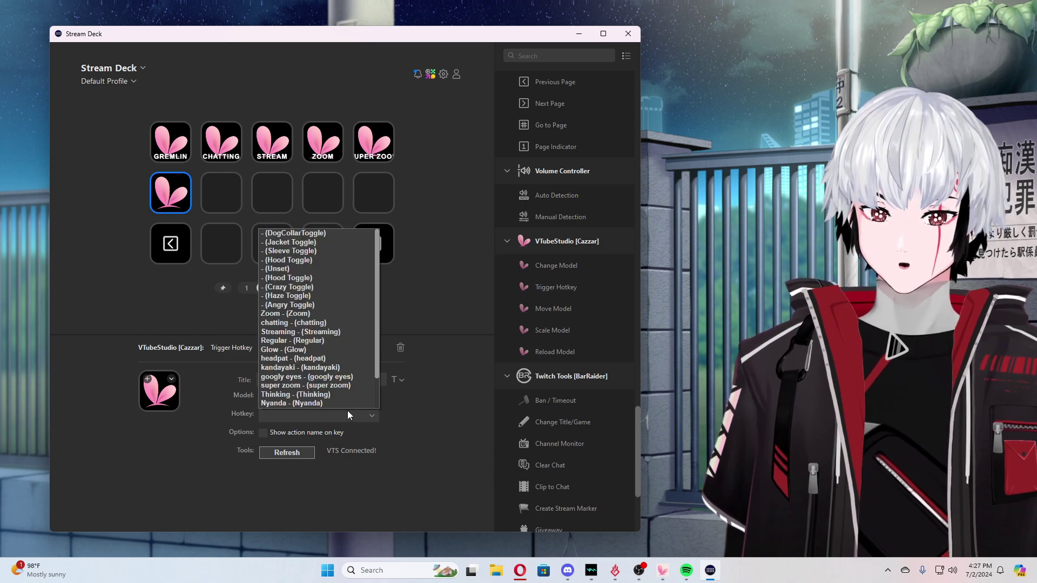
pyautogui.scroll(-2, 302, 351)
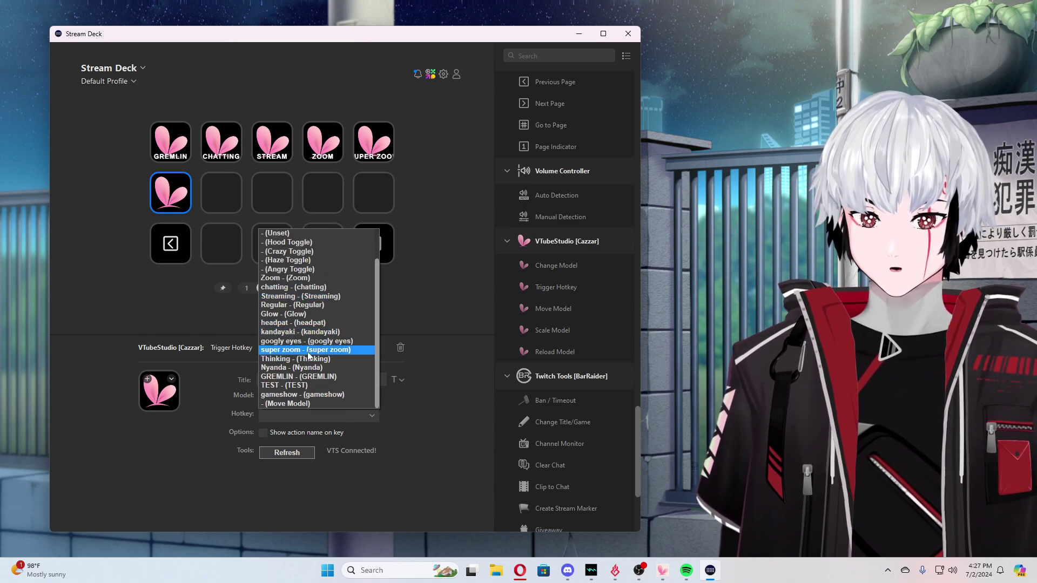
pyautogui.click(302, 403)
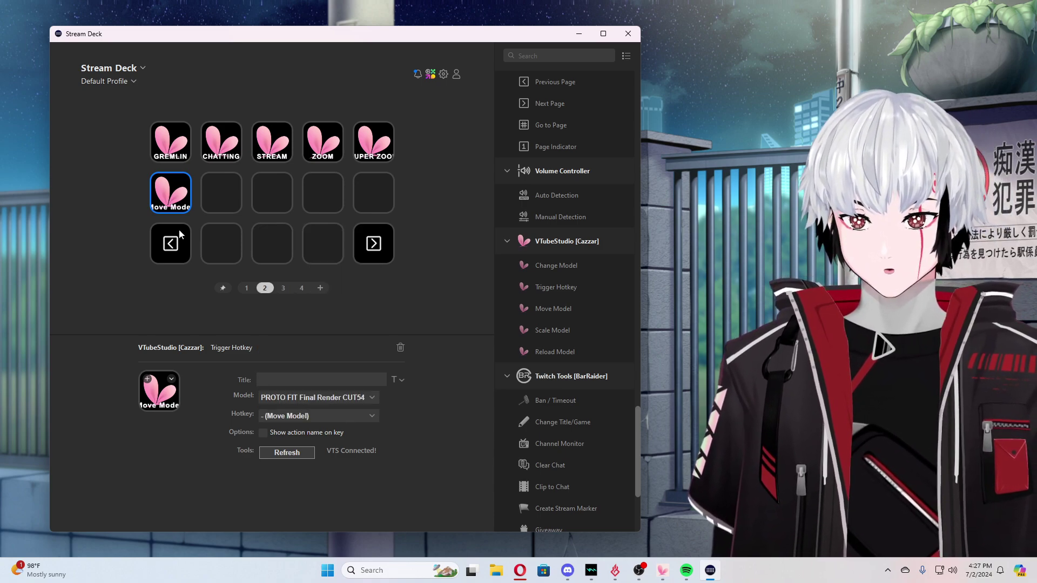
# Title the key 'left stream' and minimize Stream Deck
pyautogui.click(302, 378)
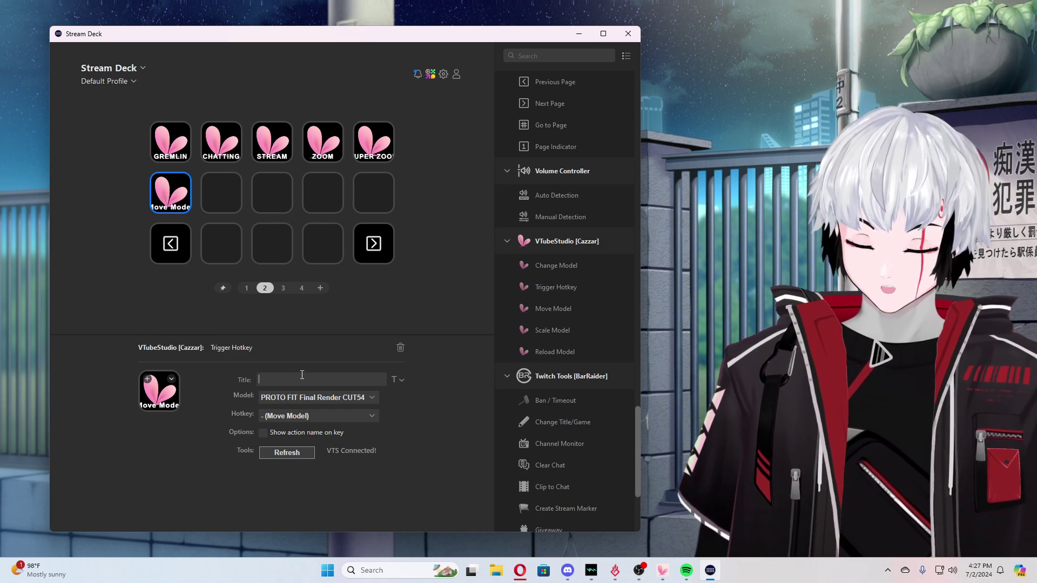
pyautogui.write('left s')
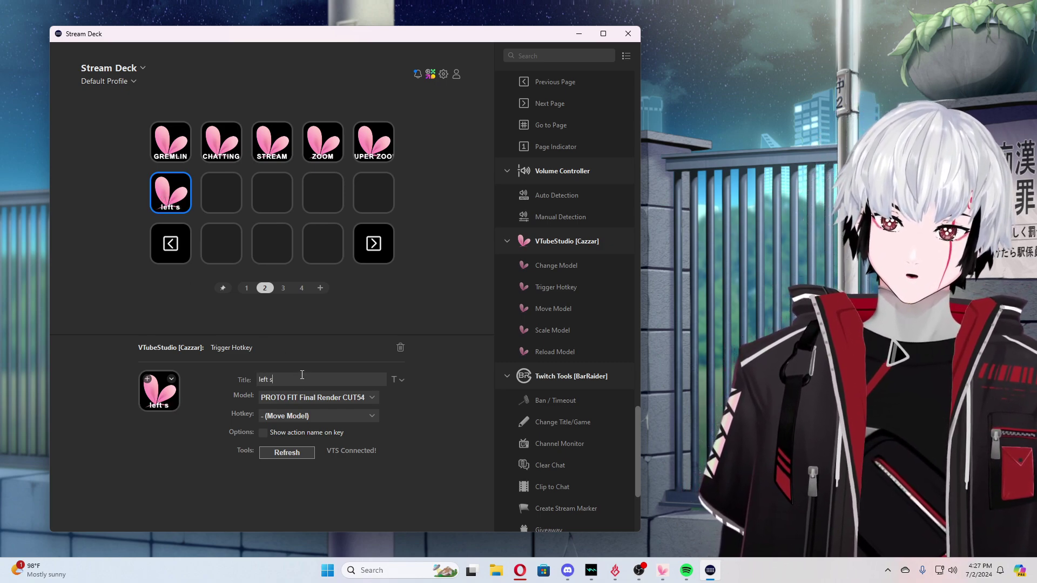
pyautogui.write('tream')
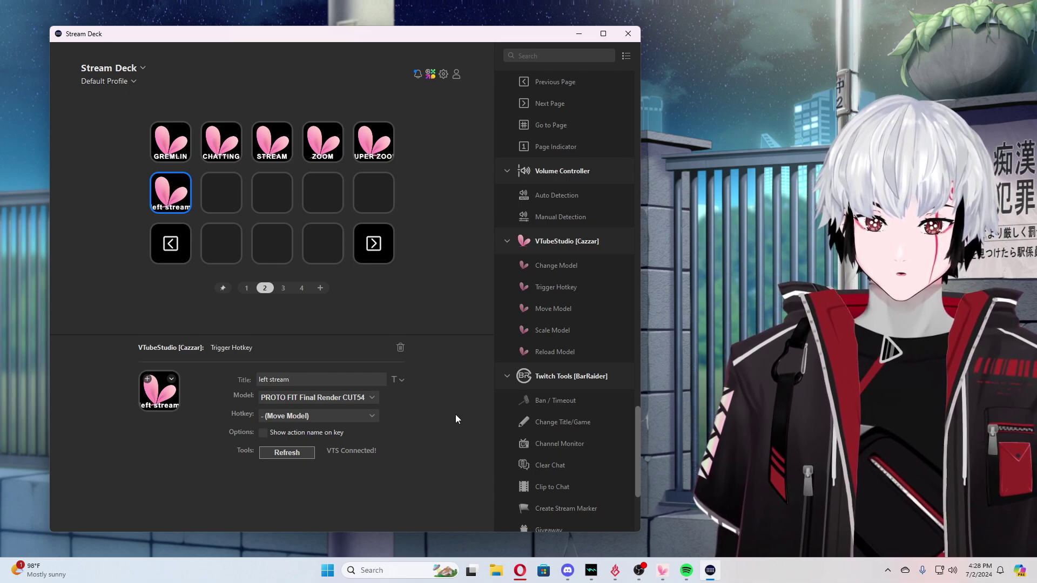
pyautogui.click(578, 35)
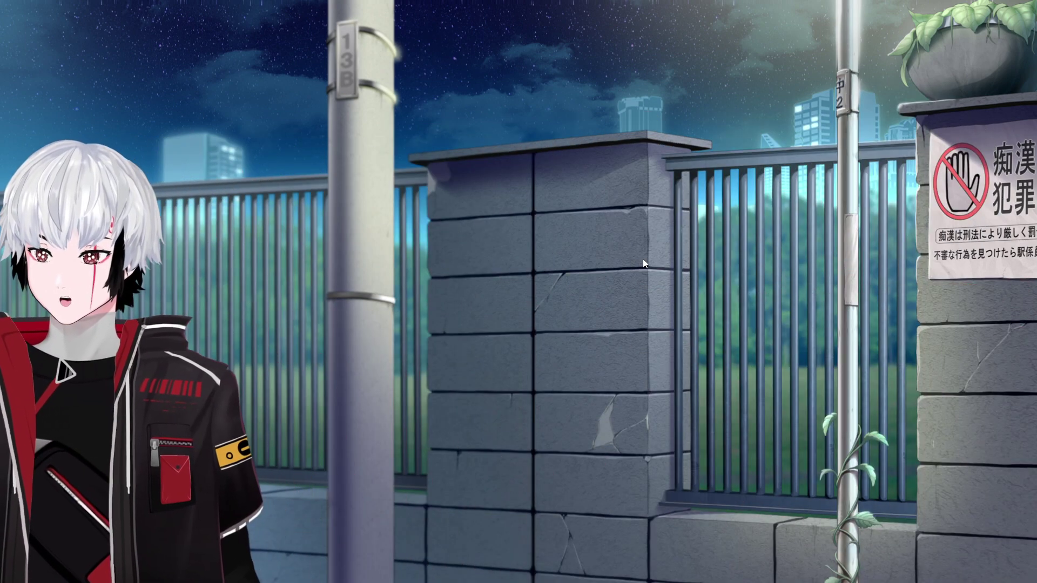